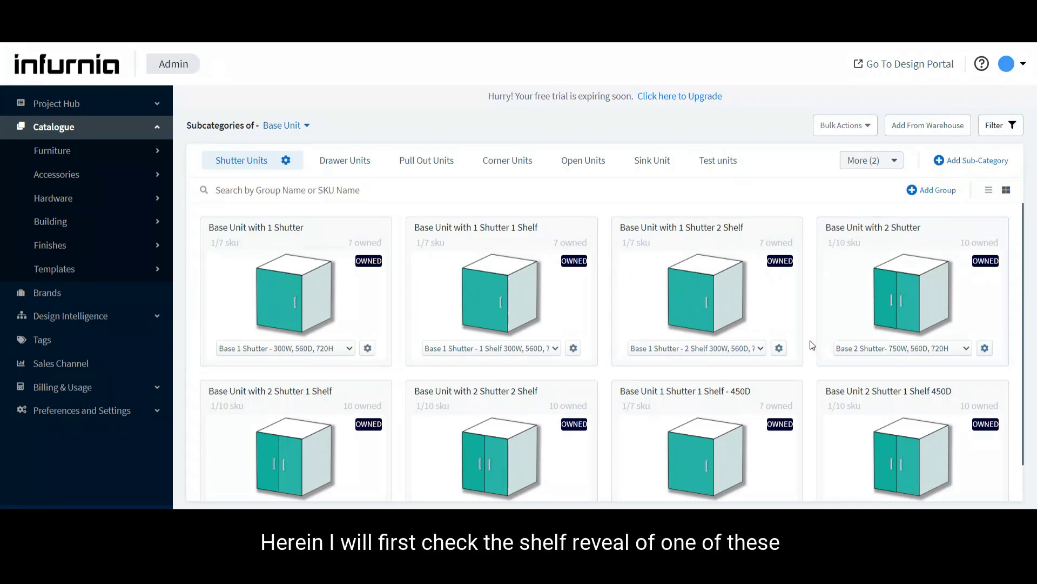
# - Open the structure of the Base Unit with 1 Shutter 2 Shelf SKU and inspect its parent partition's shelf reveal
pyautogui.click(780, 349)
pyautogui.click(697, 250)
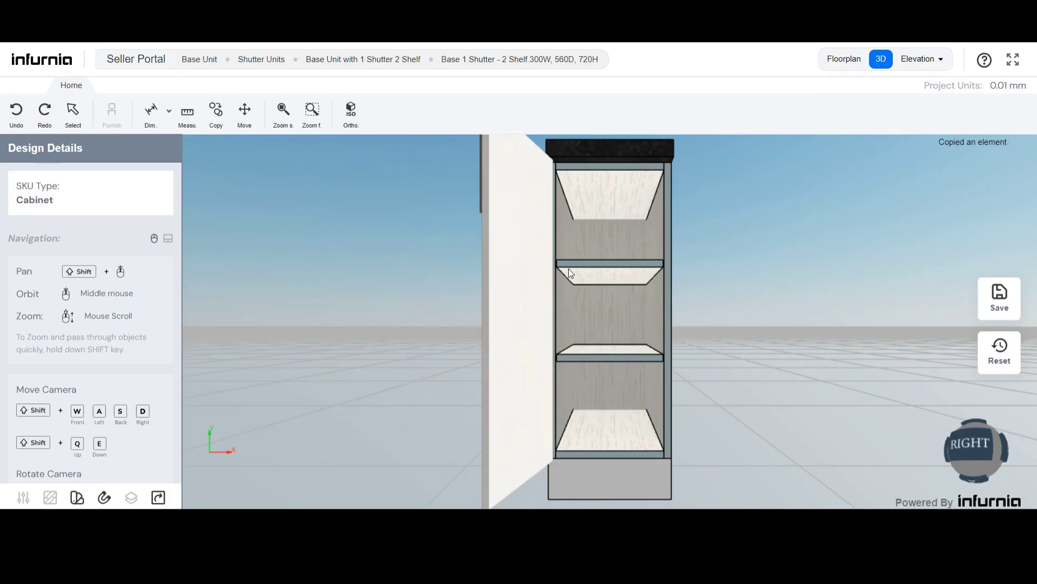
pyautogui.scroll(2, 511, 299)
pyautogui.scroll(5, 570, 296)
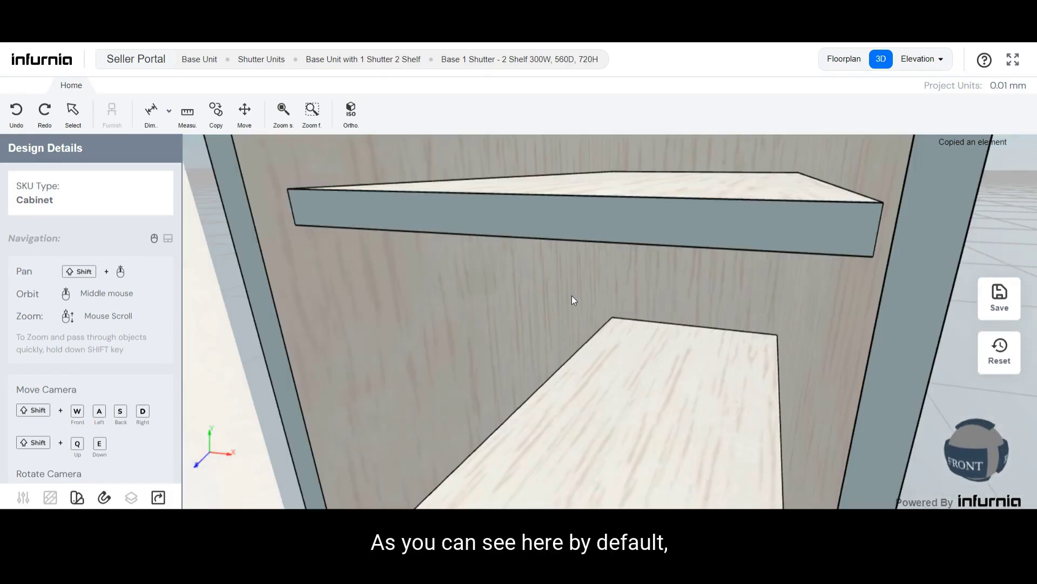
pyautogui.scroll(-5, 572, 264)
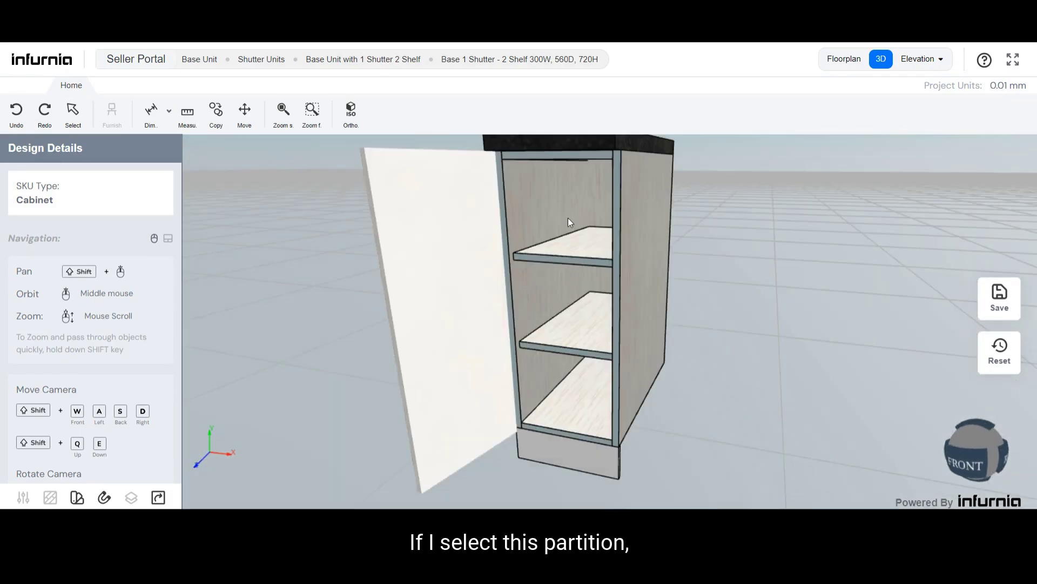
pyautogui.click(569, 222)
pyautogui.click(198, 239)
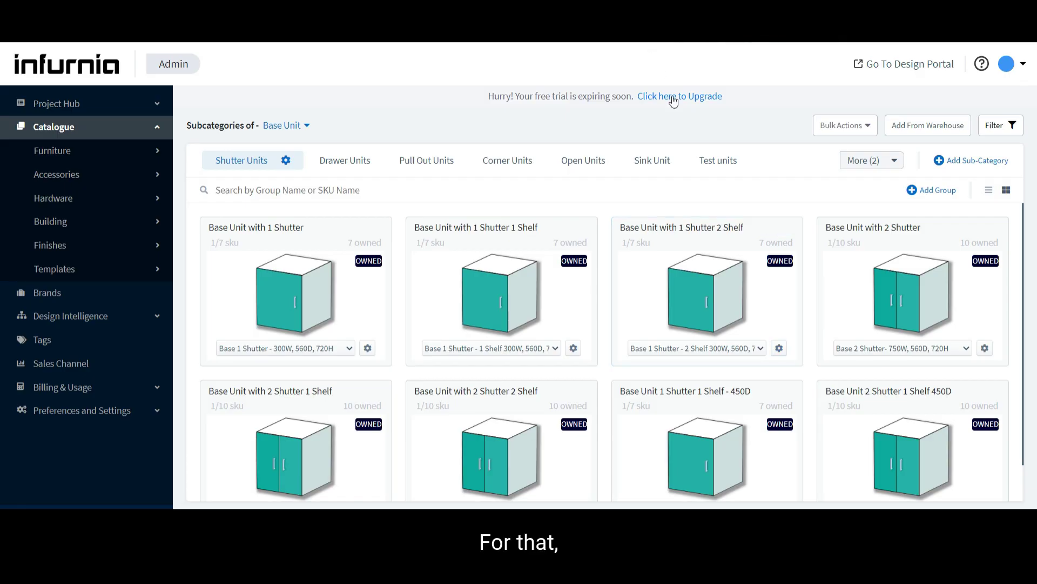
# - Select every SKU in the Base Unit with 1 Shutter 2 Shelf group and proceed to bulk editing their SKU structure
pyautogui.moveTo(762, 264)
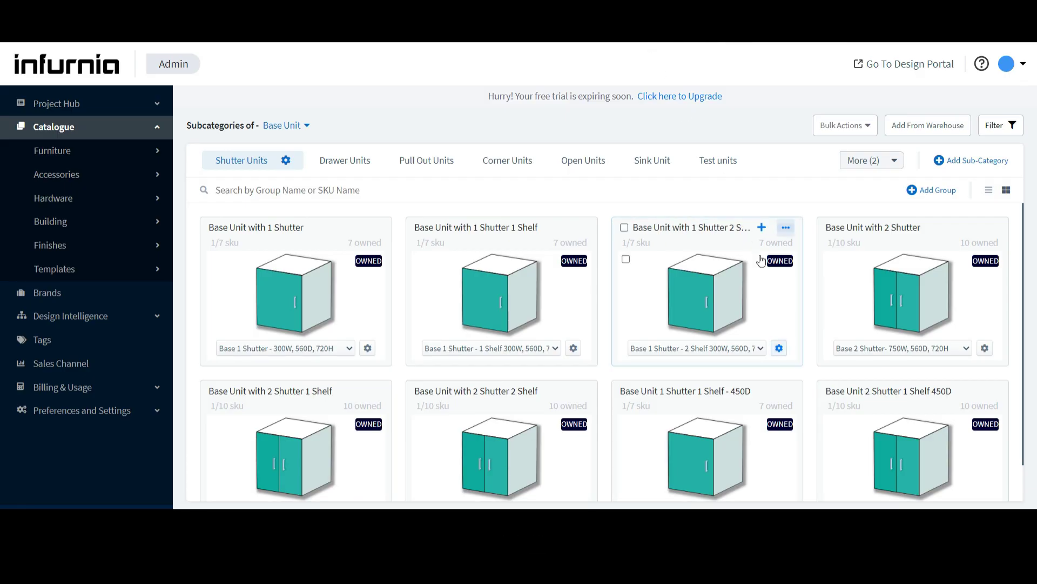
pyautogui.click(624, 228)
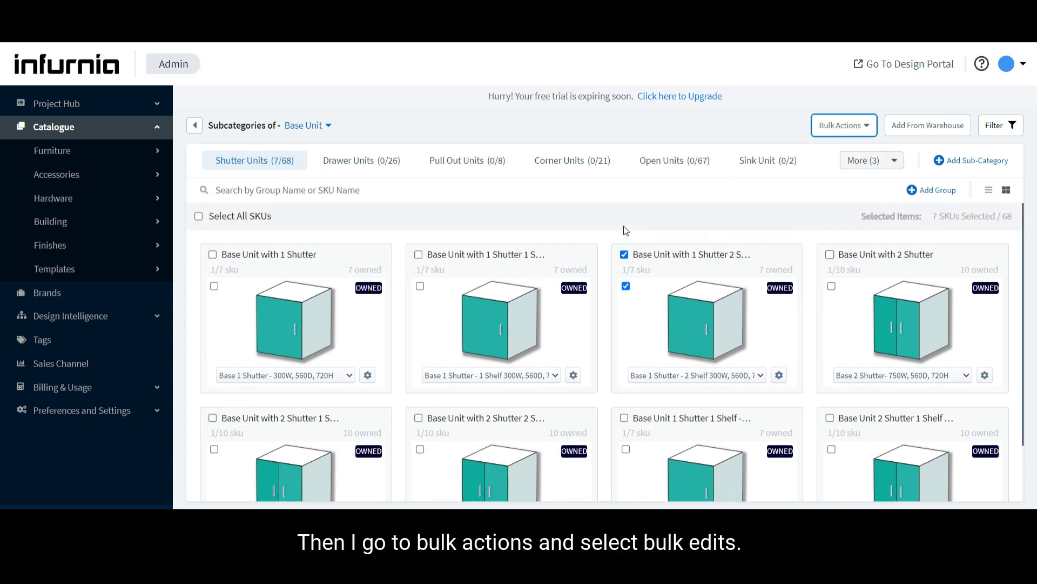
pyautogui.click(866, 129)
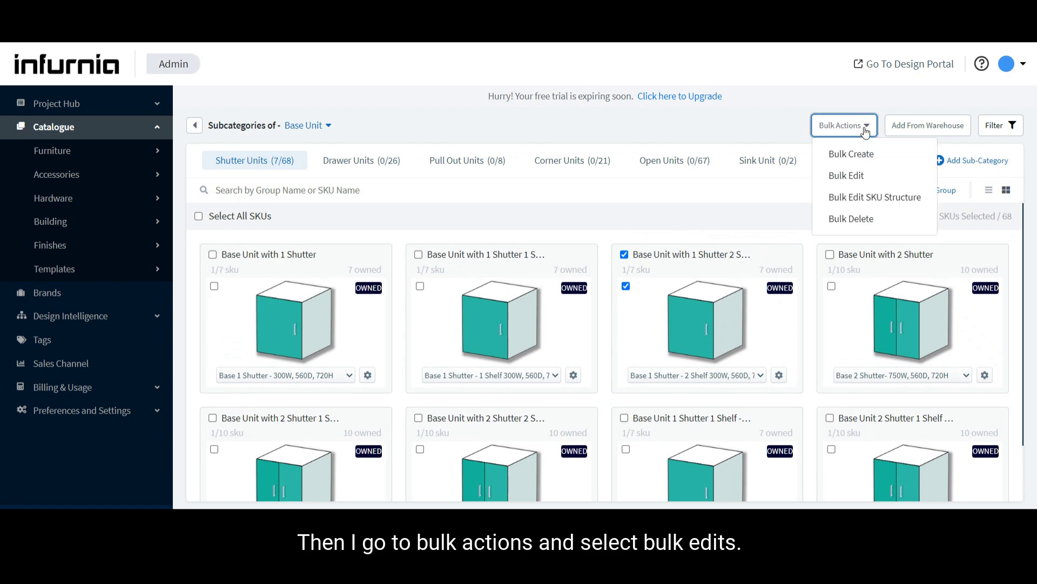
pyautogui.click(863, 200)
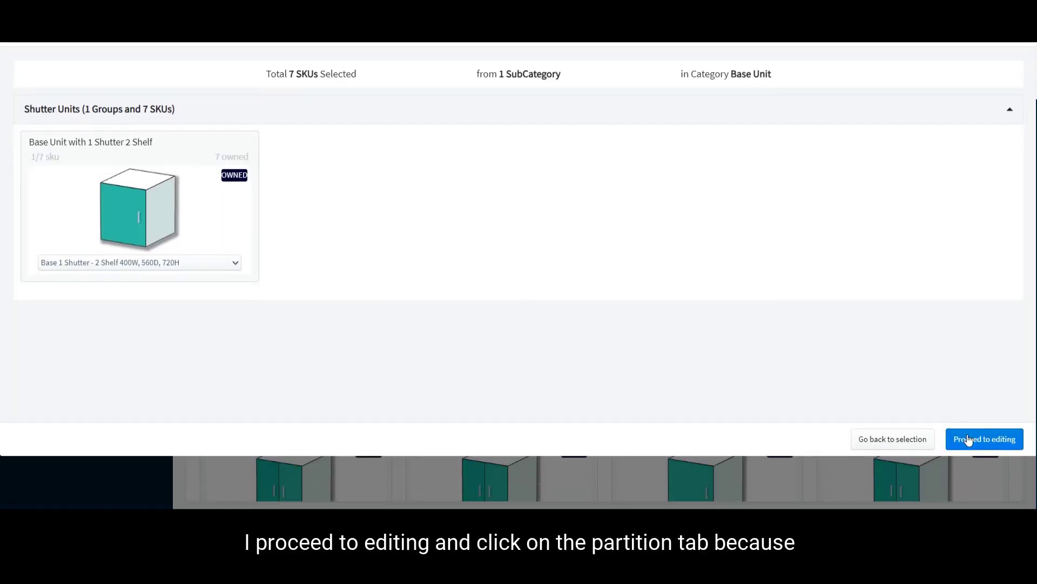
pyautogui.click(967, 503)
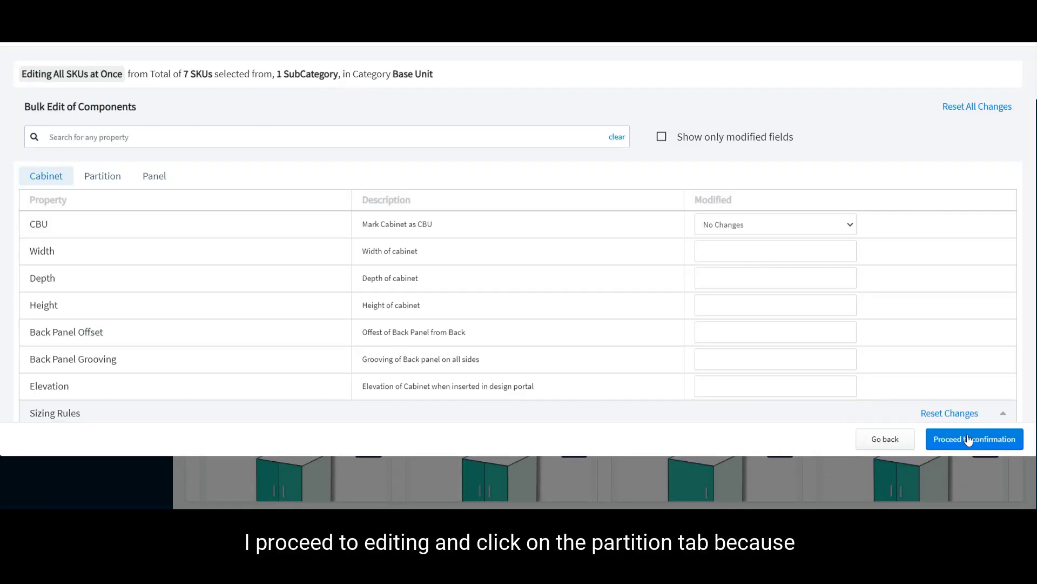
# - Add a first partition entry to the bulk edit and review its editable properties
pyautogui.click(95, 180)
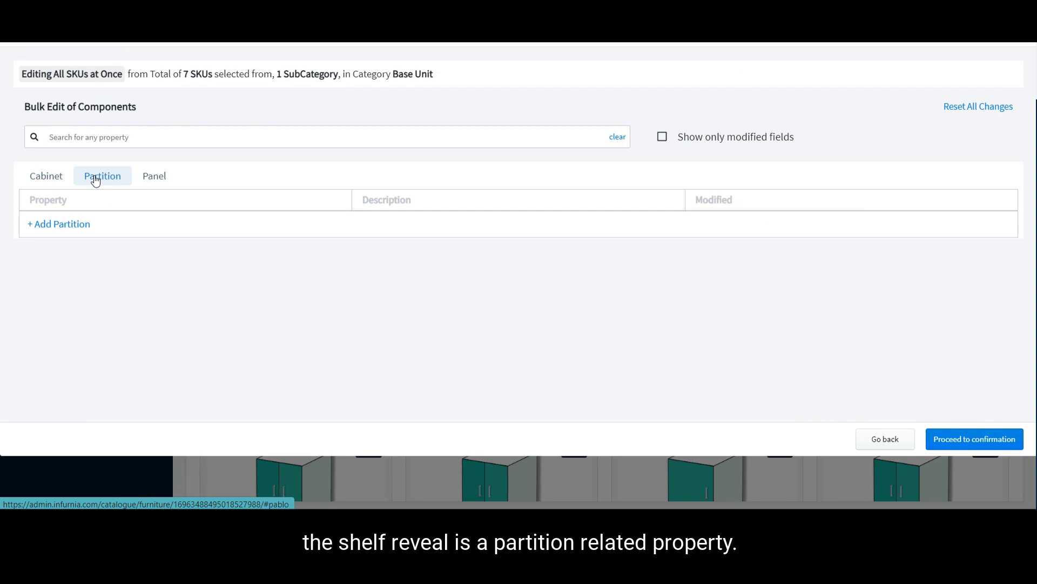
pyautogui.click(47, 225)
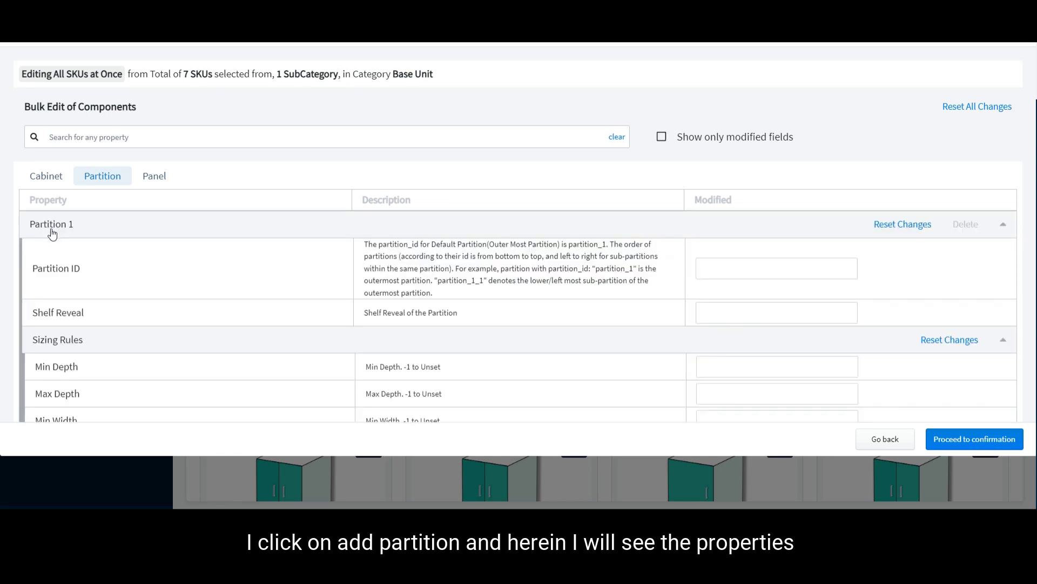
pyautogui.scroll(2, 66, 241)
pyautogui.scroll(-1, 79, 261)
pyautogui.scroll(-1, 80, 262)
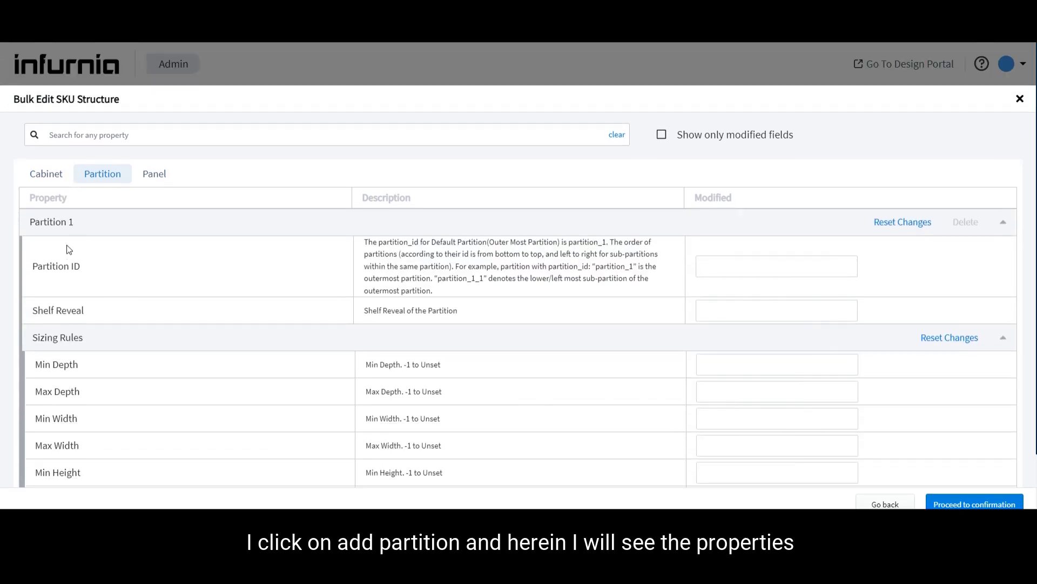
pyautogui.scroll(-2, 9, 214)
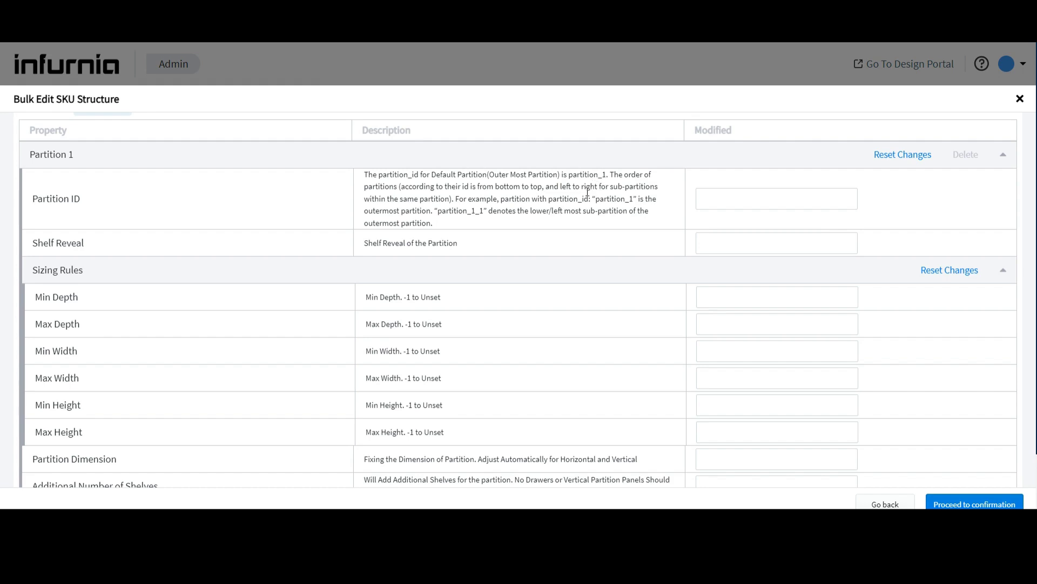
pyautogui.scroll(-1, 585, 199)
pyautogui.scroll(1, 567, 181)
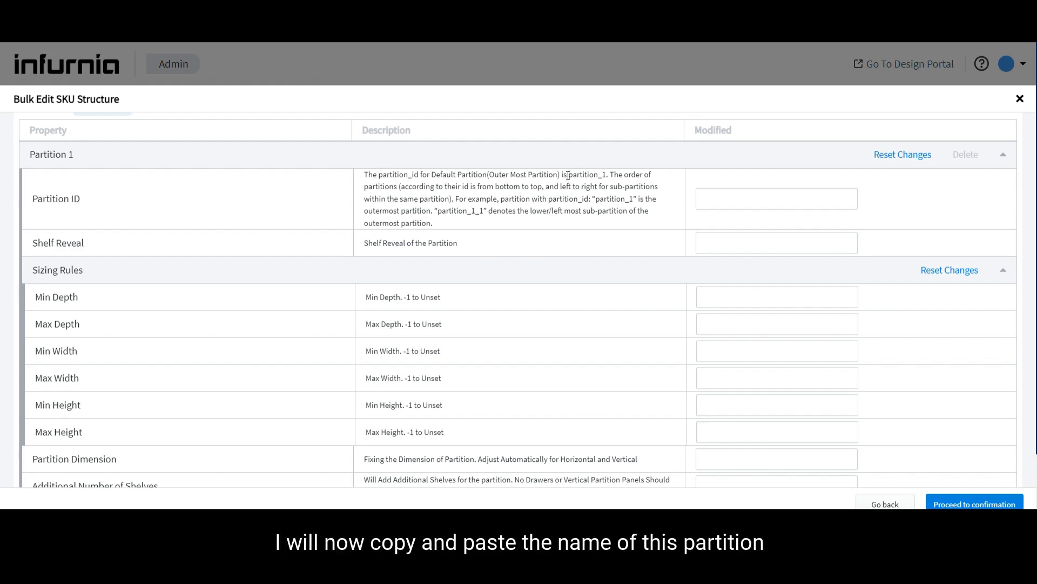
# - Set the first partition entry's ID to partition_1, copied from its description, and its shelf reveal to 0
pyautogui.moveTo(568, 176); pyautogui.dragTo(607, 177)
pyautogui.hotkey('ctrl', 'c')
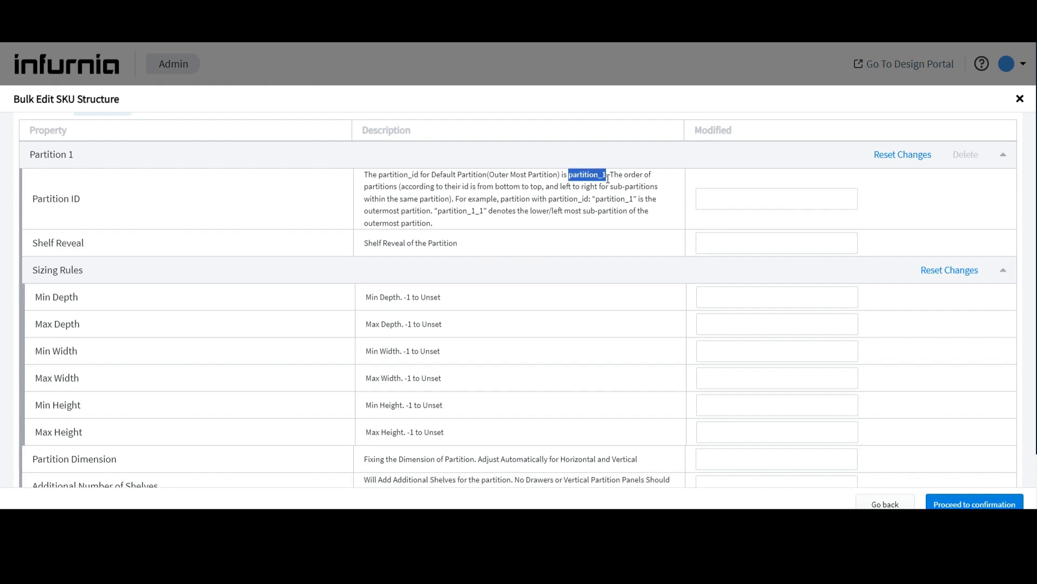
pyautogui.click(759, 201)
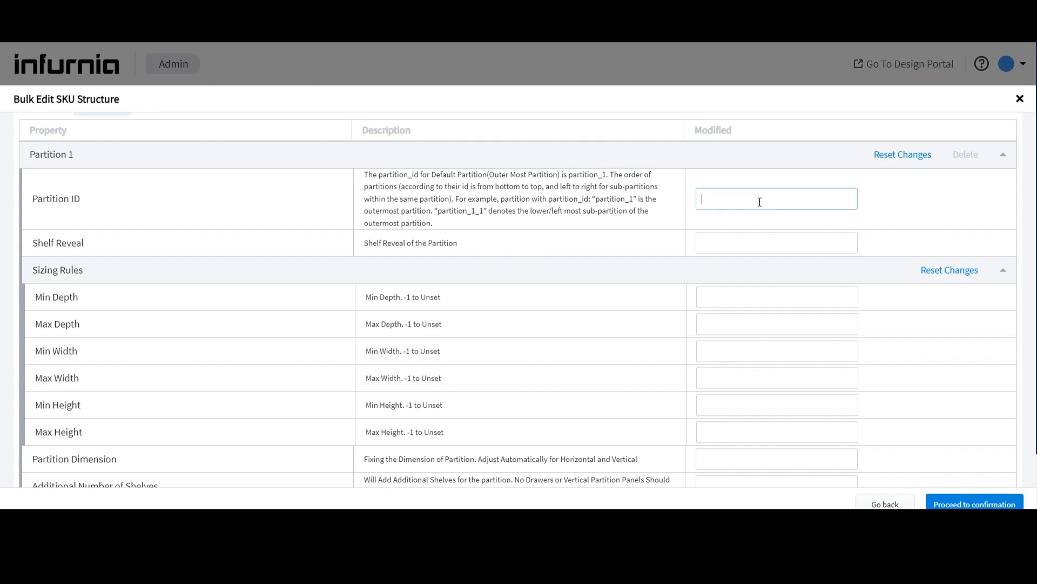
pyautogui.hotkey('ctrl', 'v')
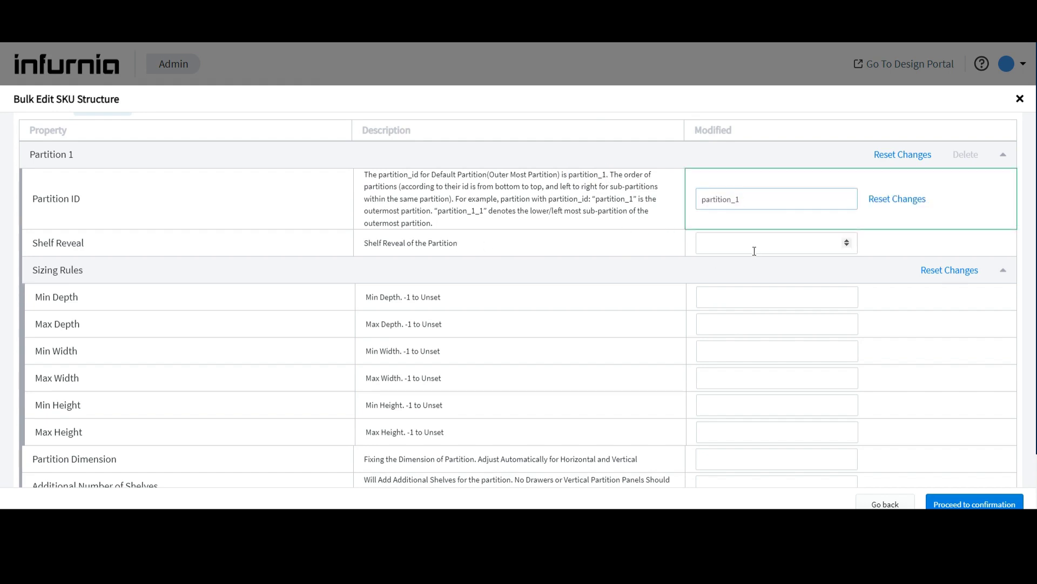
pyautogui.click(723, 243)
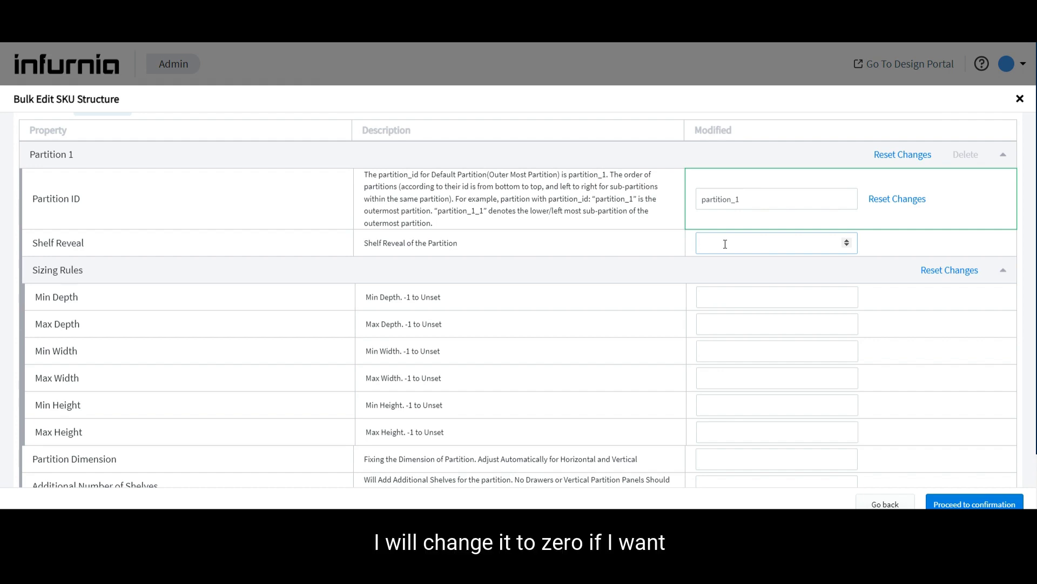
pyautogui.write('0')
# - Add a second partition entry below the first one in the bulk edit for a child partition
pyautogui.scroll(2, 523, 232)
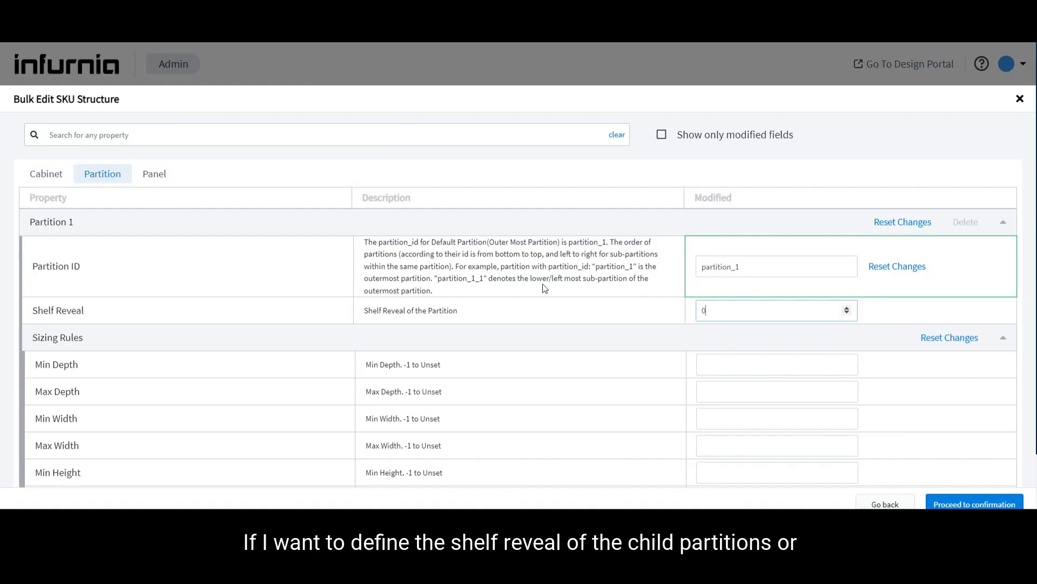
pyautogui.scroll(-2, 545, 287)
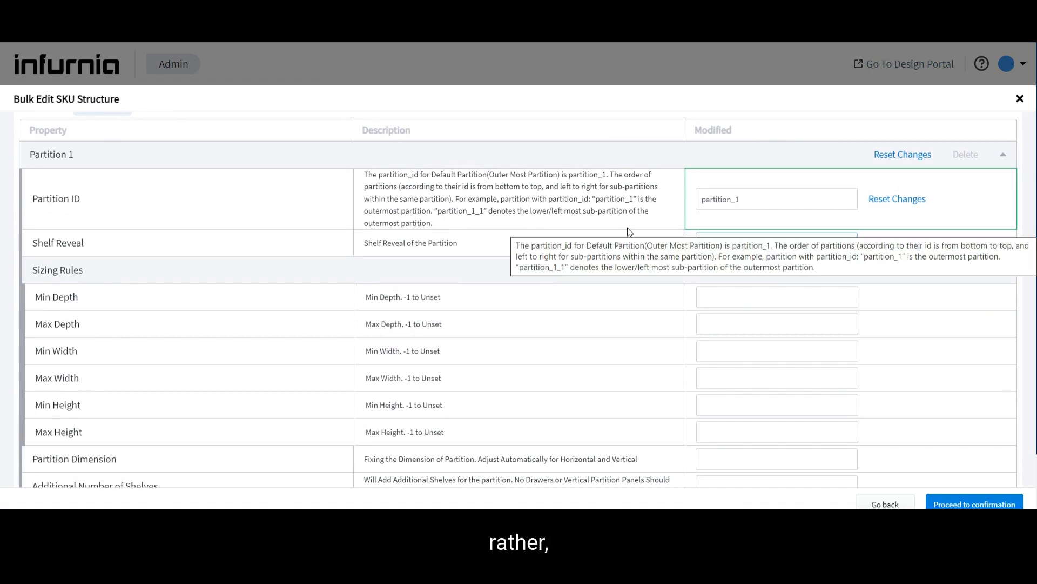
pyautogui.scroll(-15, 560, 329)
pyautogui.scroll(-5, 559, 330)
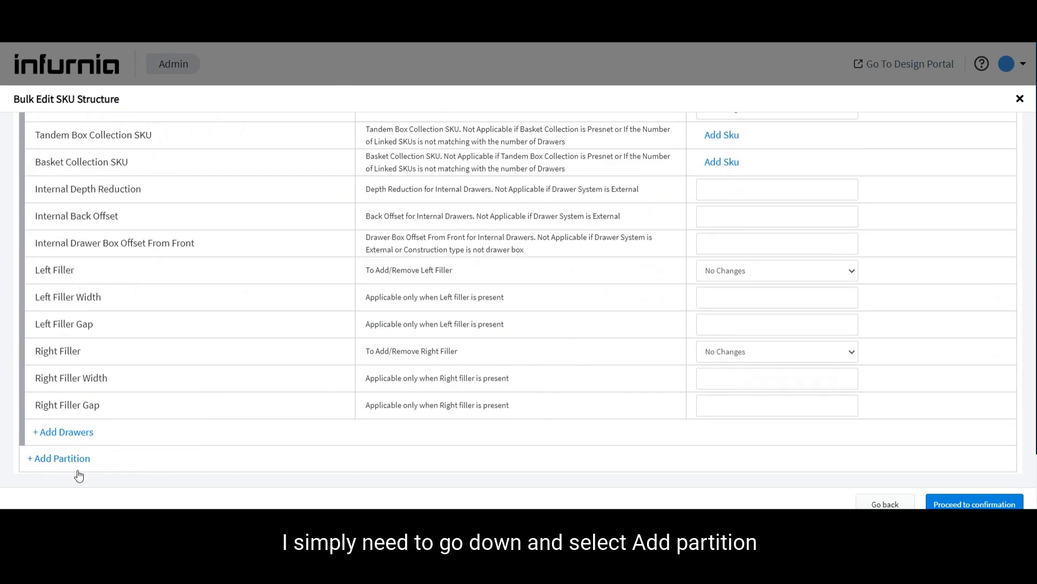
pyautogui.click(64, 459)
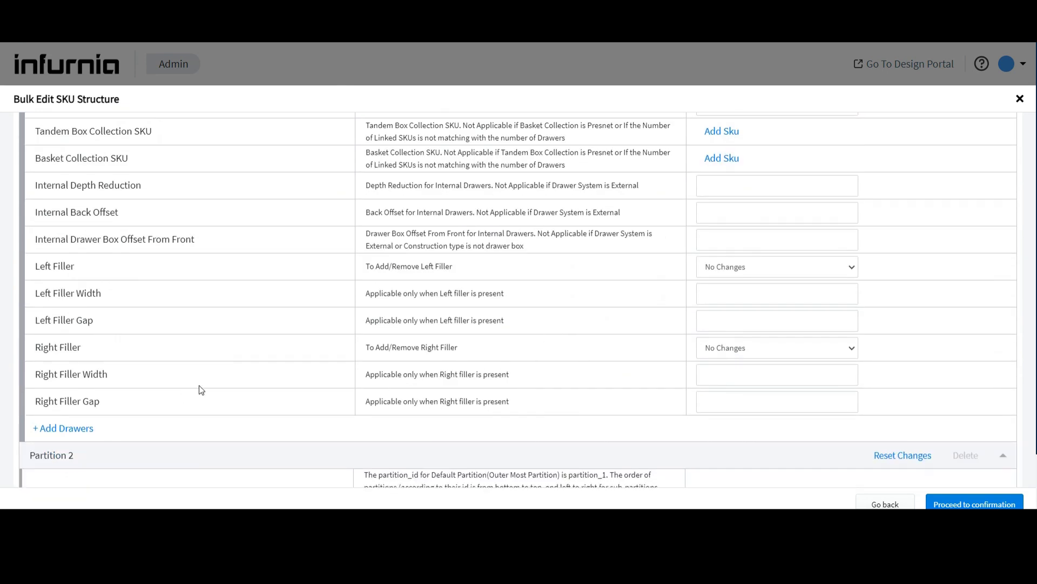
pyautogui.scroll(-5, 200, 389)
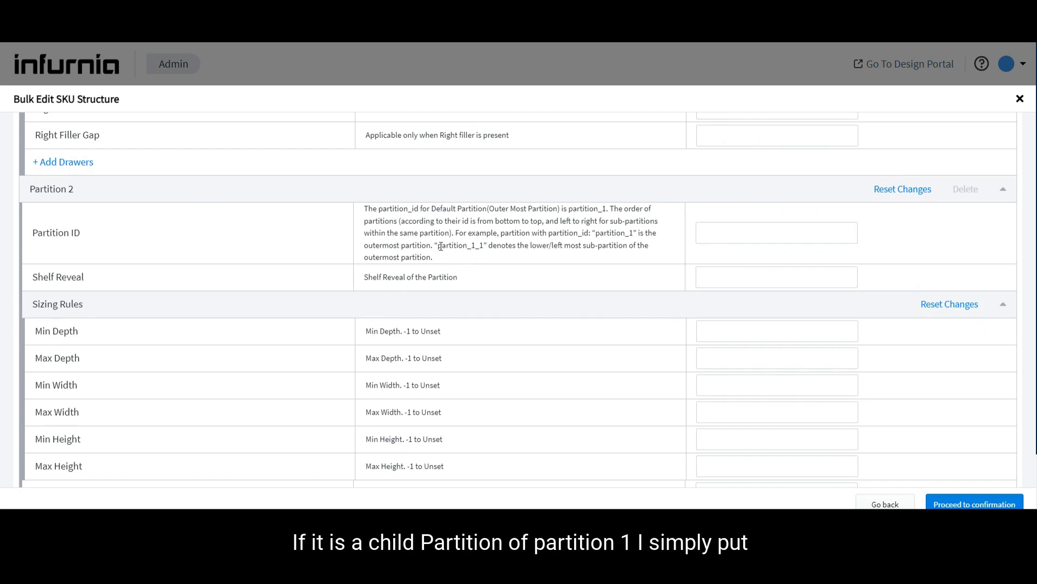
# - Set the second partition entry's ID to partition_1_1, copied from its description, and its shelf reveal to 10
pyautogui.moveTo(438, 245); pyautogui.dragTo(482, 245)
pyautogui.hotkey('ctrl', 'c')
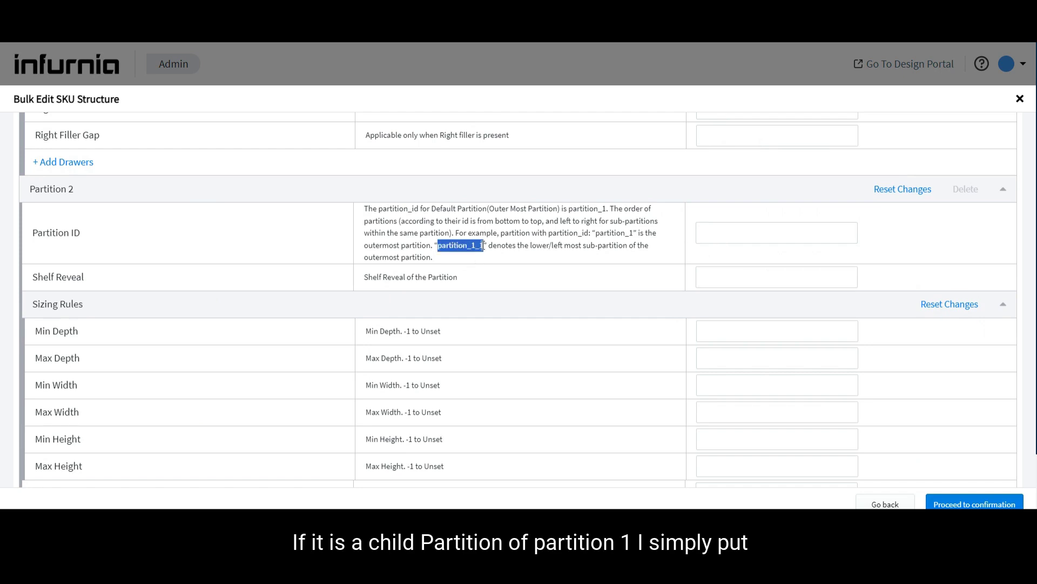
pyautogui.click(744, 234)
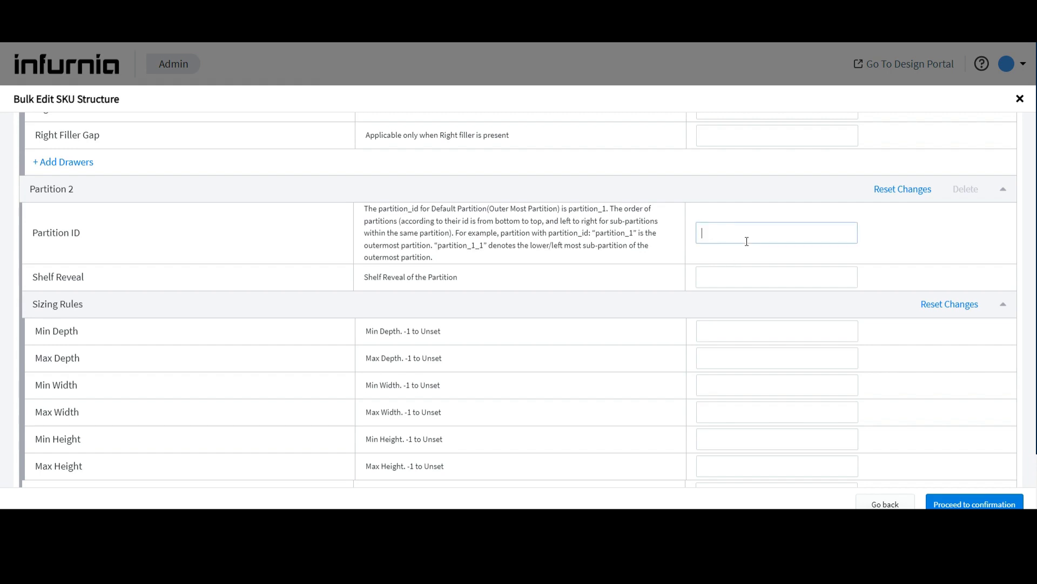
pyautogui.hotkey('ctrl', 'v')
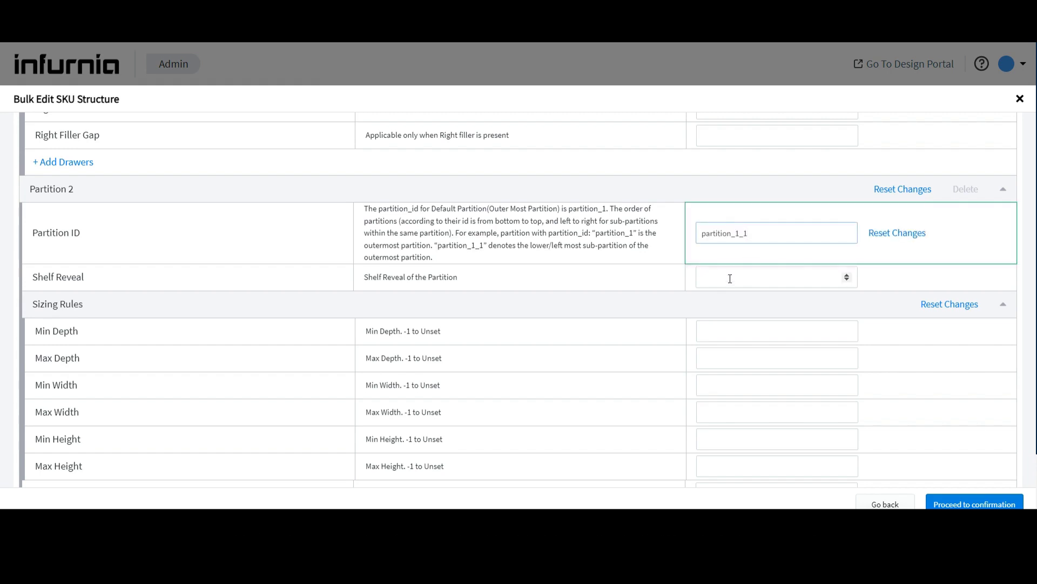
pyautogui.click(730, 278)
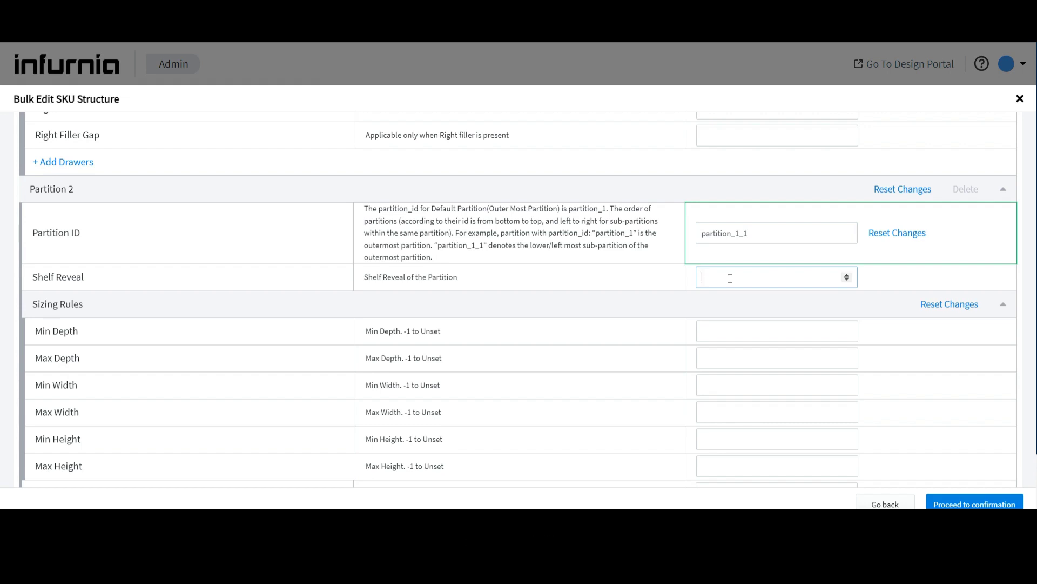
pyautogui.write('10')
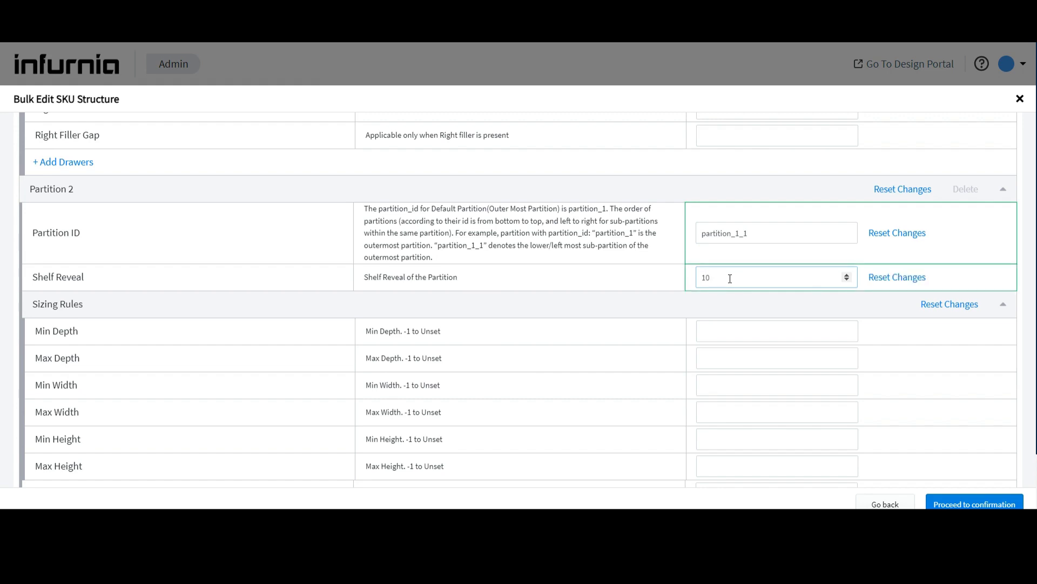
# - Confirm and publish the bulk structure changes, and switch to the email inbox to check for the completion notice
pyautogui.click(947, 504)
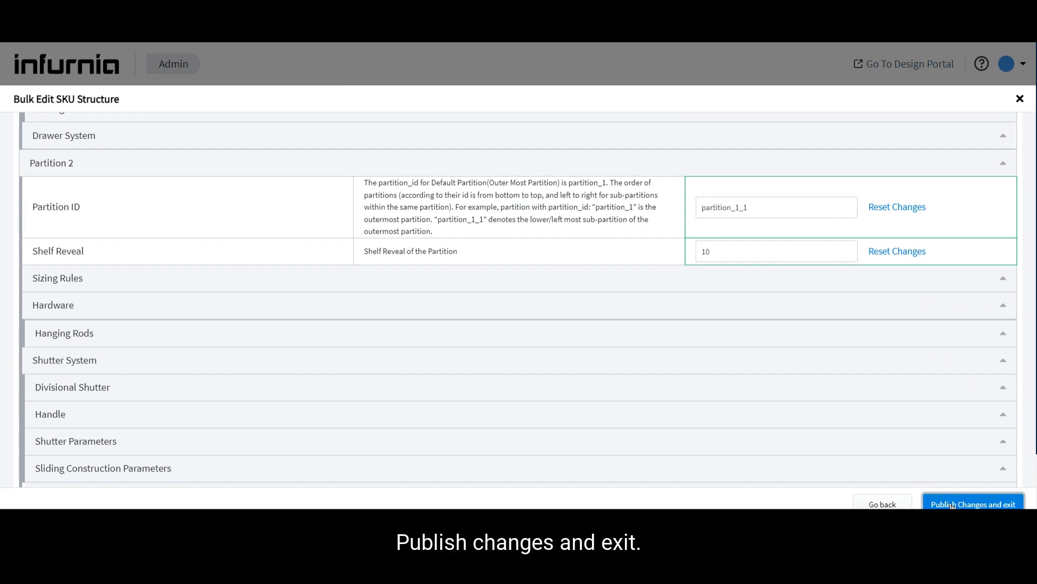
pyautogui.click(952, 505)
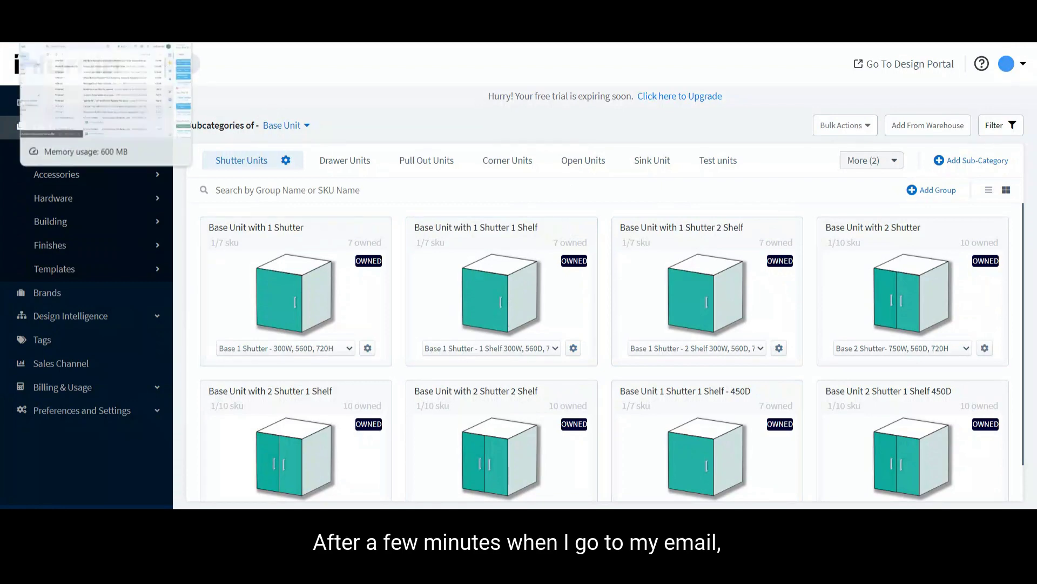
pyautogui.click(81, 37)
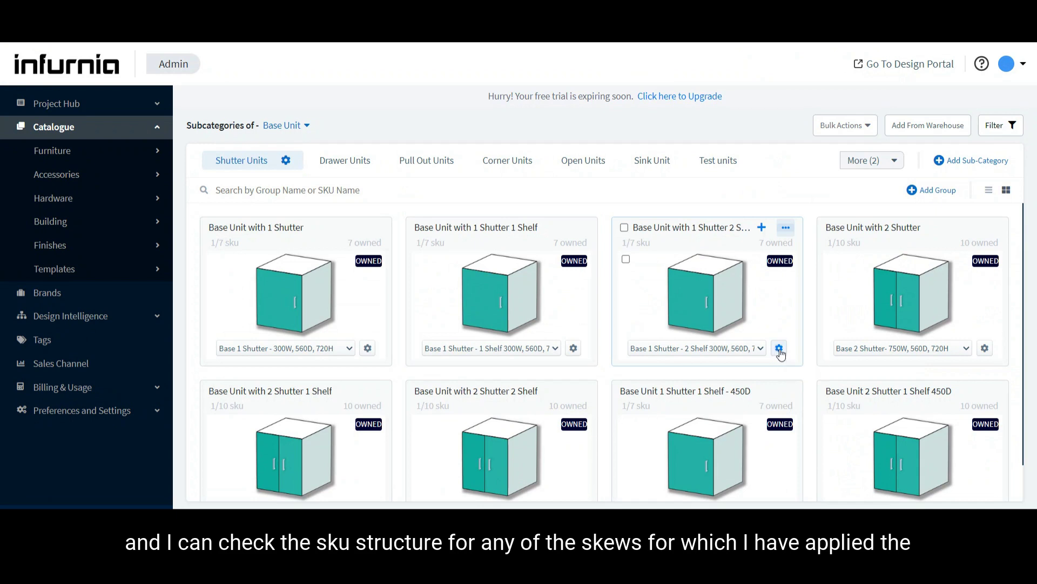
# - Reopen the Base 1 Shutter - 2 Shelf 300W, 560D, 720H SKU structure and check Parent Partition 1's shelf reveal
pyautogui.click(780, 348)
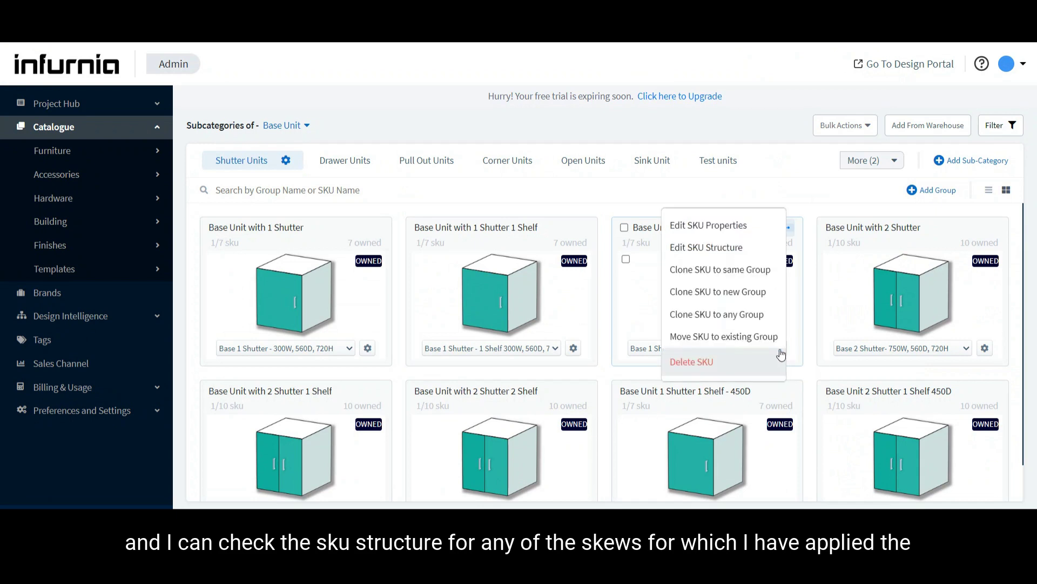
pyautogui.click(734, 258)
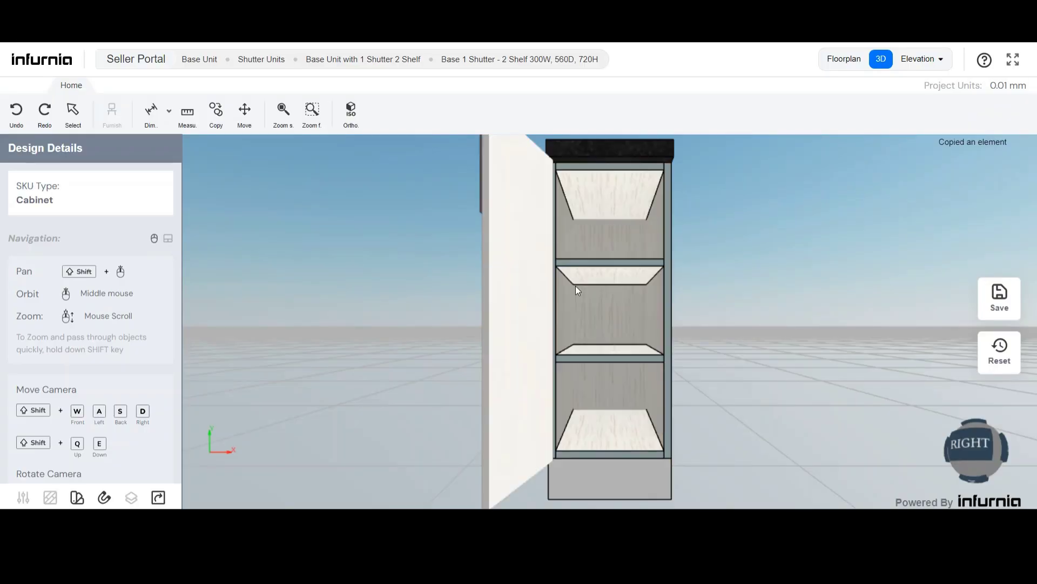
pyautogui.moveTo(575, 287); pyautogui.dragTo(546, 297, button='middle')
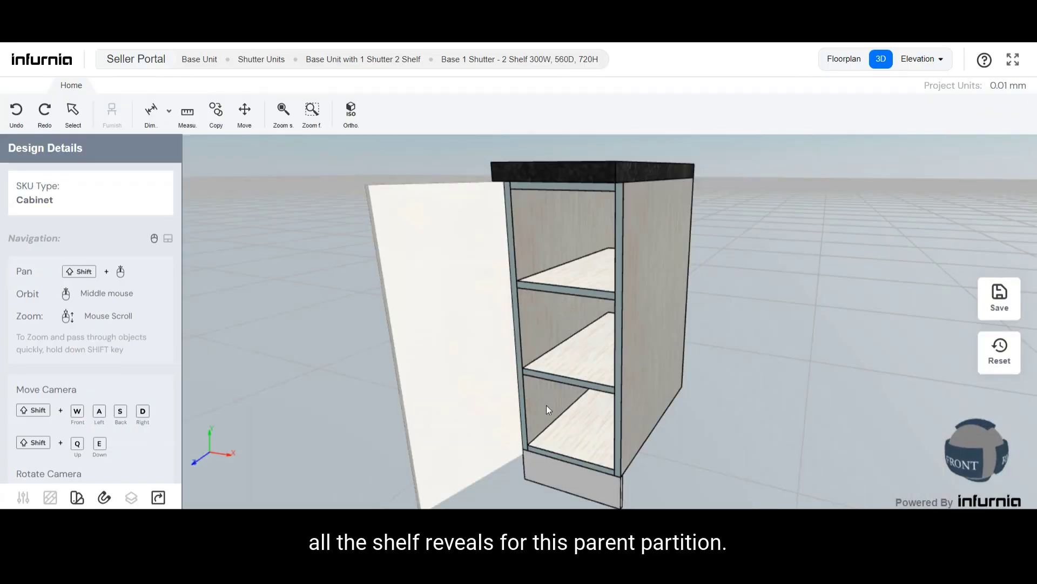
pyautogui.click(563, 232)
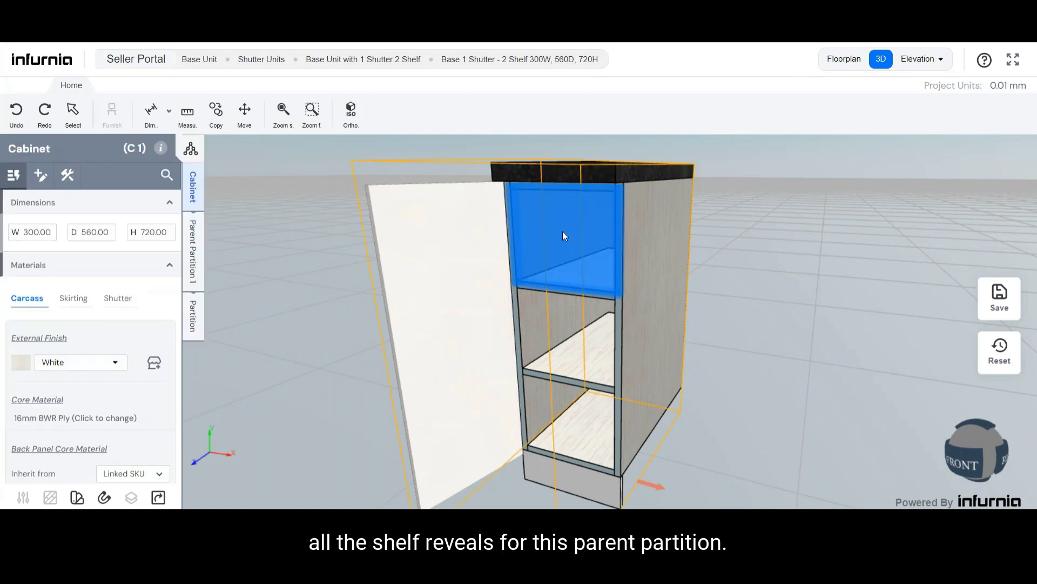
pyautogui.click(193, 250)
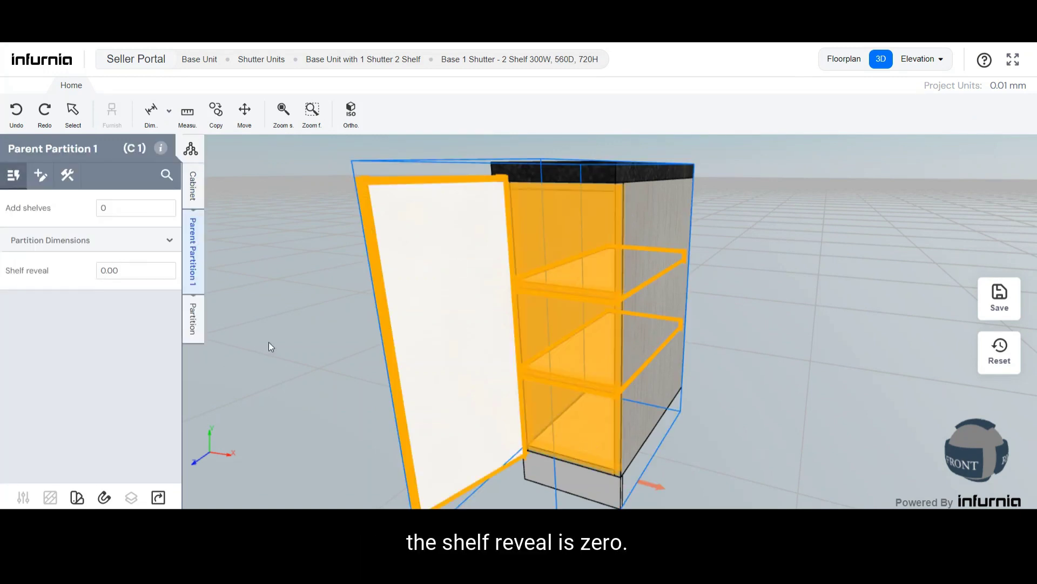
# - Add 1 shelf to the cabinet's lowermost partition
pyautogui.moveTo(519, 319); pyautogui.dragTo(409, 436)
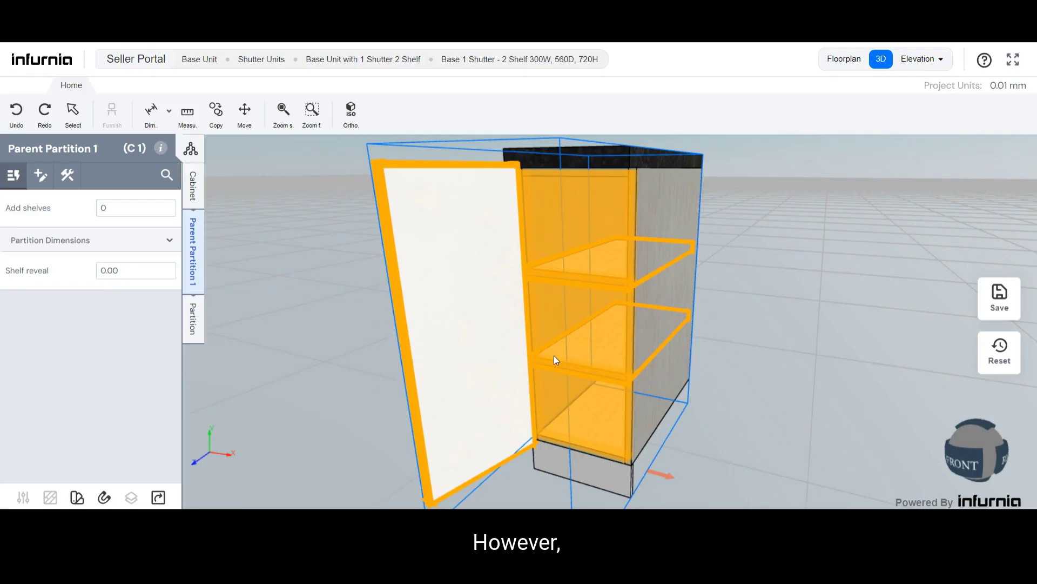
pyautogui.click(579, 402)
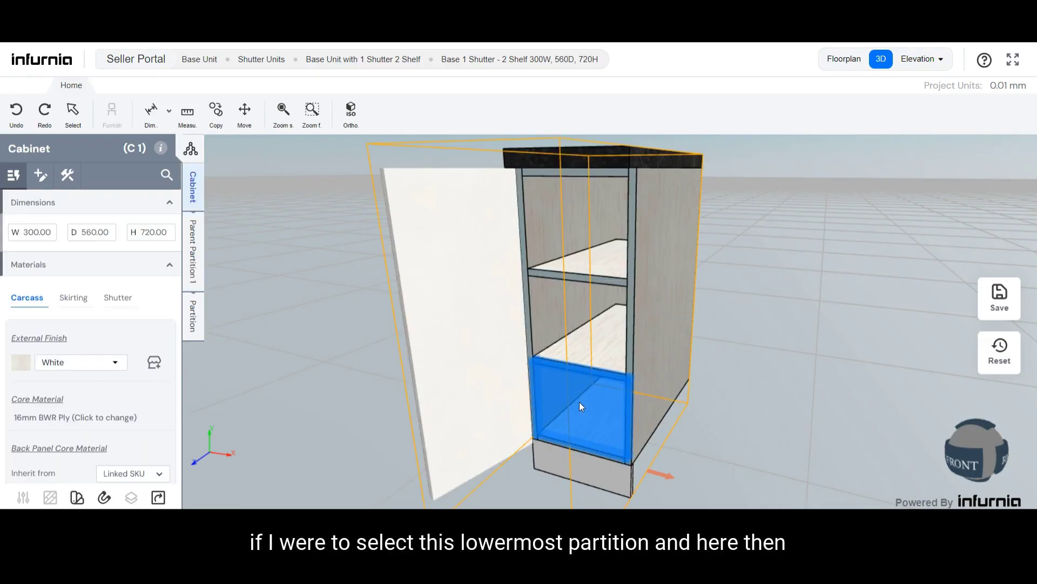
pyautogui.click(194, 316)
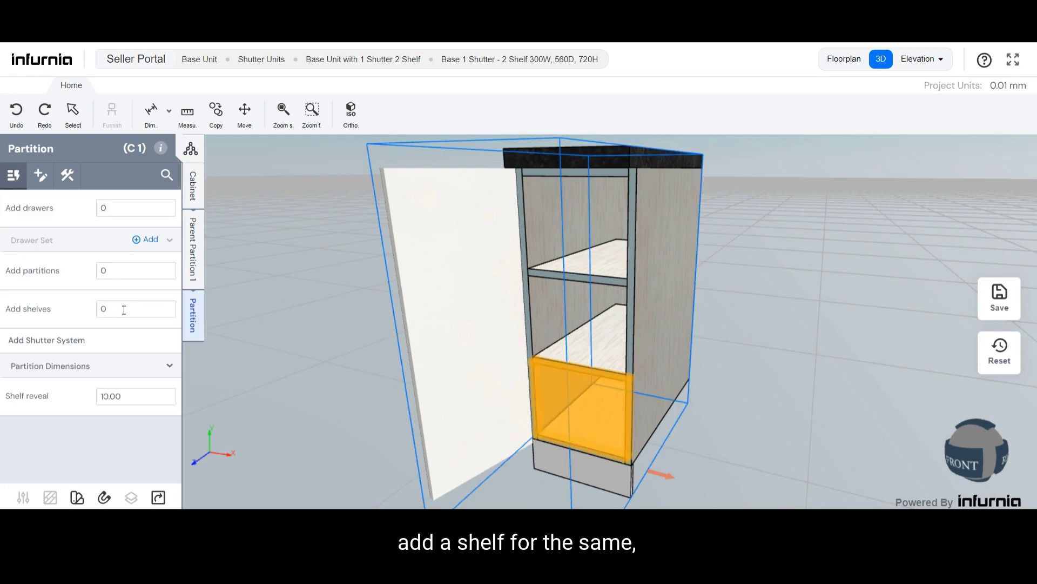
pyautogui.click(101, 309)
pyautogui.write('1')
pyautogui.press('Return')
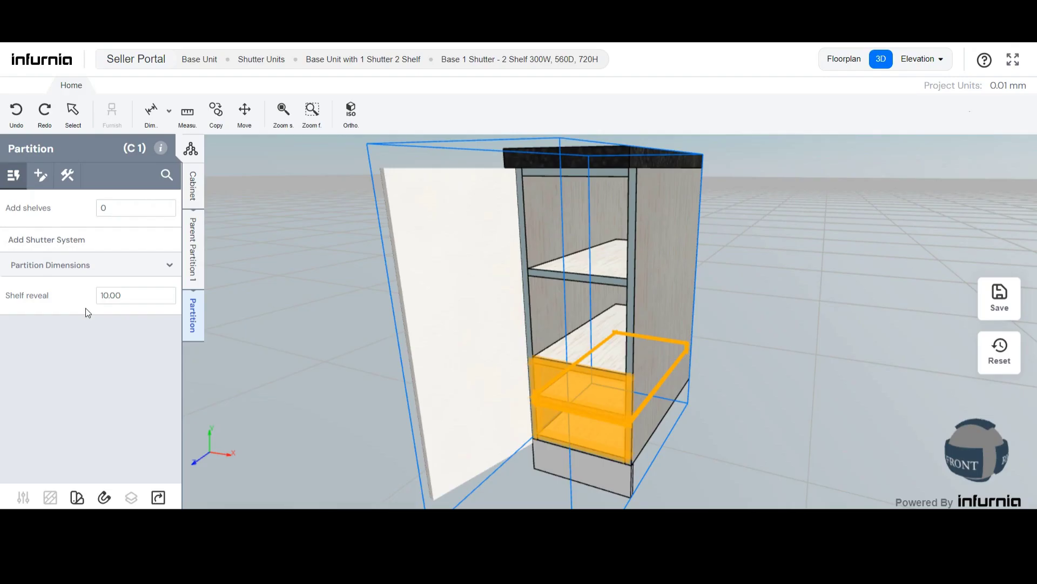